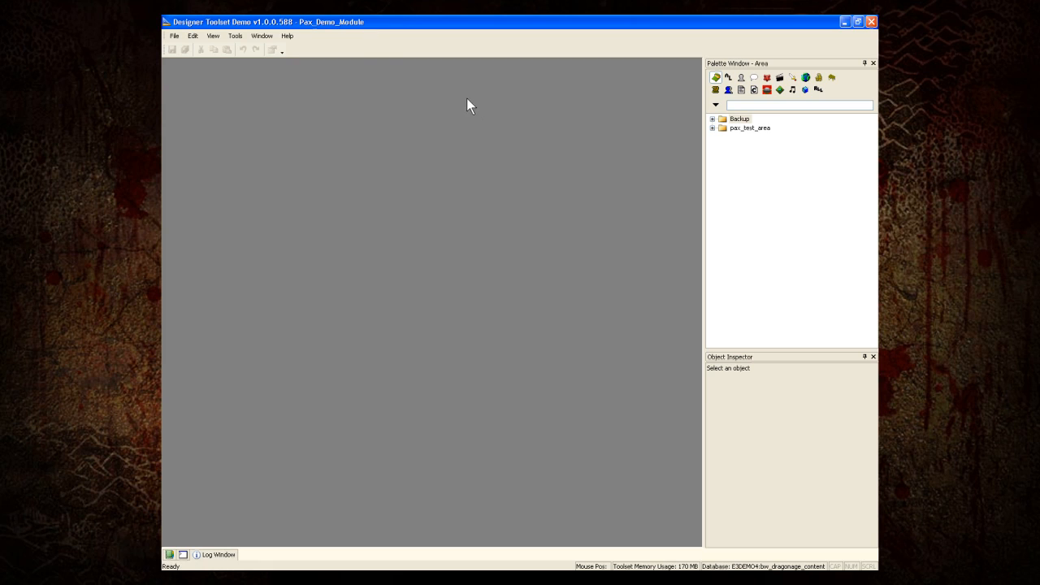
Create a new area resource named pre100_paxarea in Pax_Demo_Module, keeping checkout after creation enabled
{"action": "right_click", "coordinate": [725, 143]}
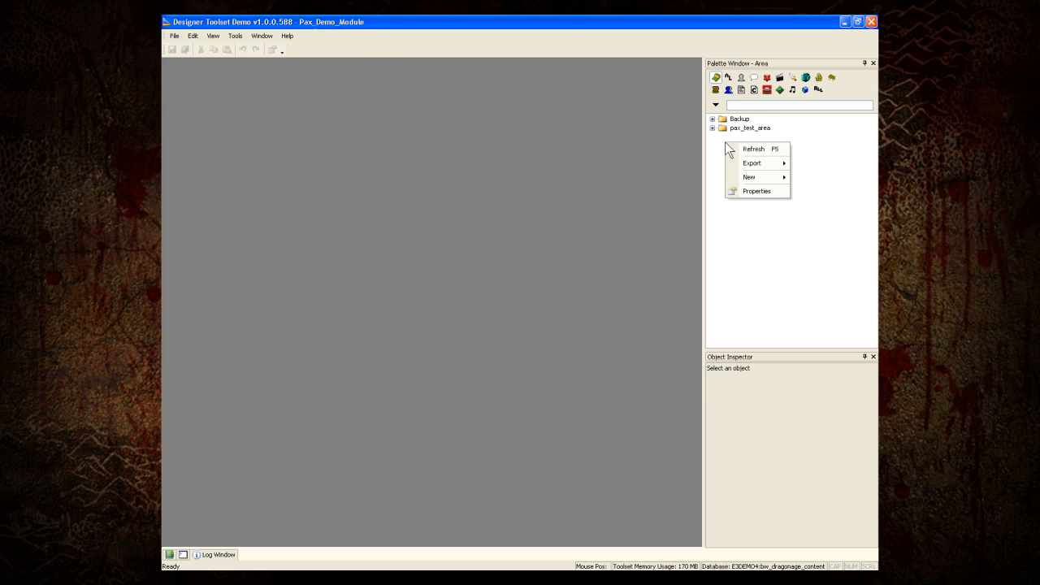
{"action": "mouse_move", "coordinate": [736, 176]}
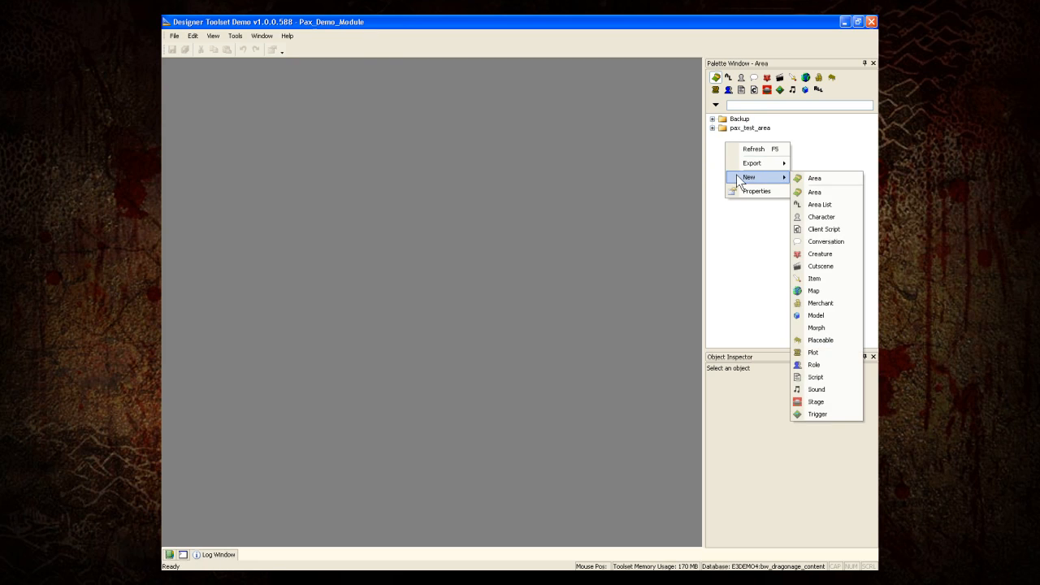
{"action": "left_click", "coordinate": [814, 178]}
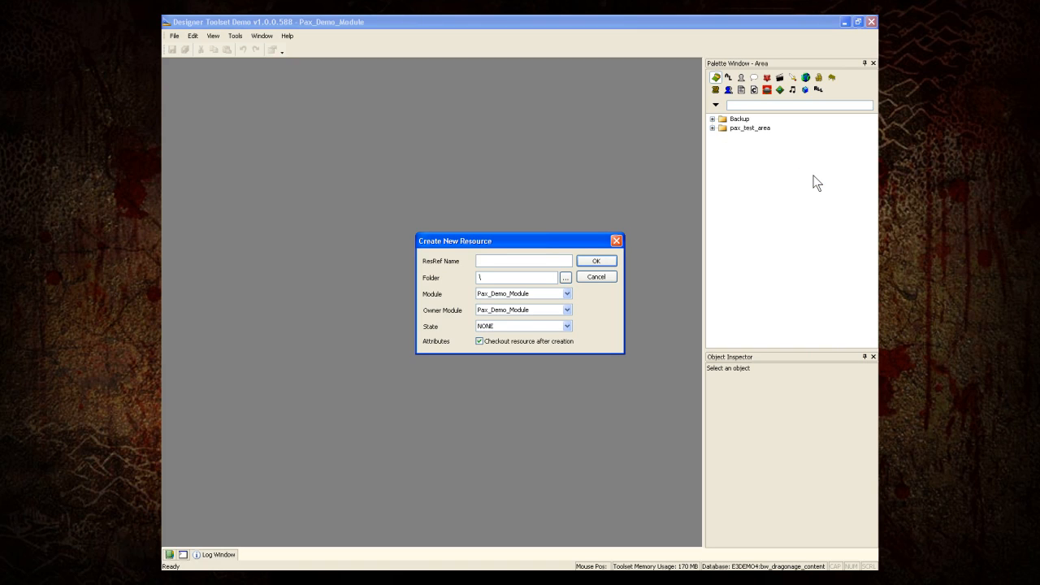
{"action": "type", "text": "pre100_paxarea"}
{"action": "key", "text": "Return"}
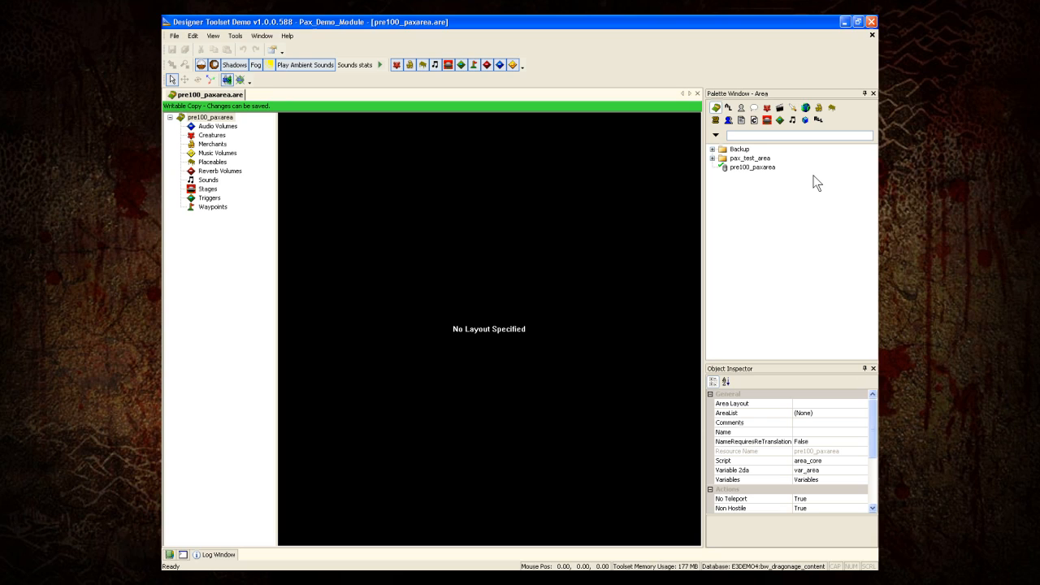
Auto-hide the Palette Window and assign the ost000t layout file as the Area Layout of the new area
{"action": "left_click", "coordinate": [865, 95]}
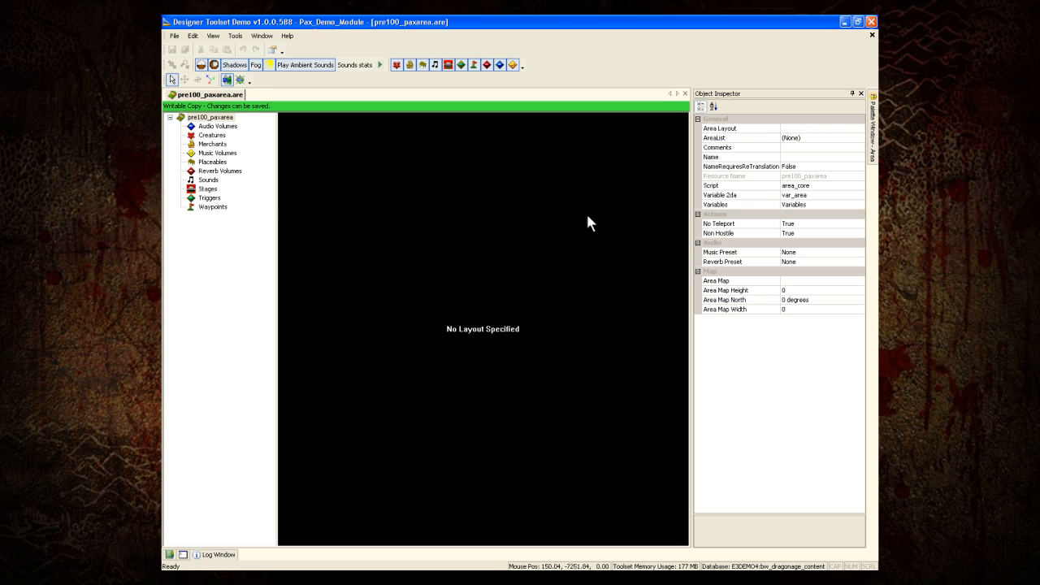
{"action": "left_click", "coordinate": [859, 128]}
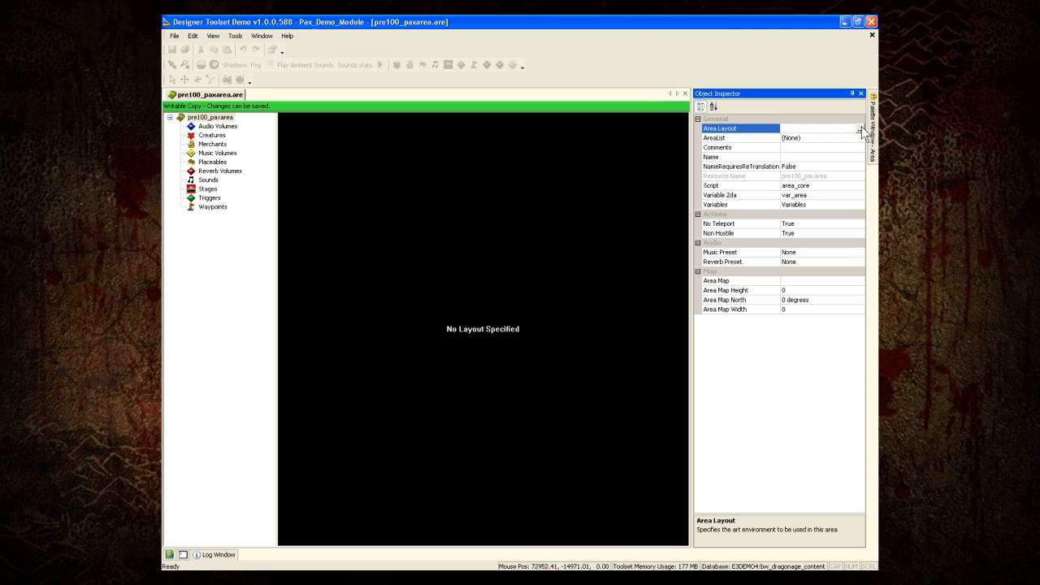
{"action": "left_click", "coordinate": [859, 129]}
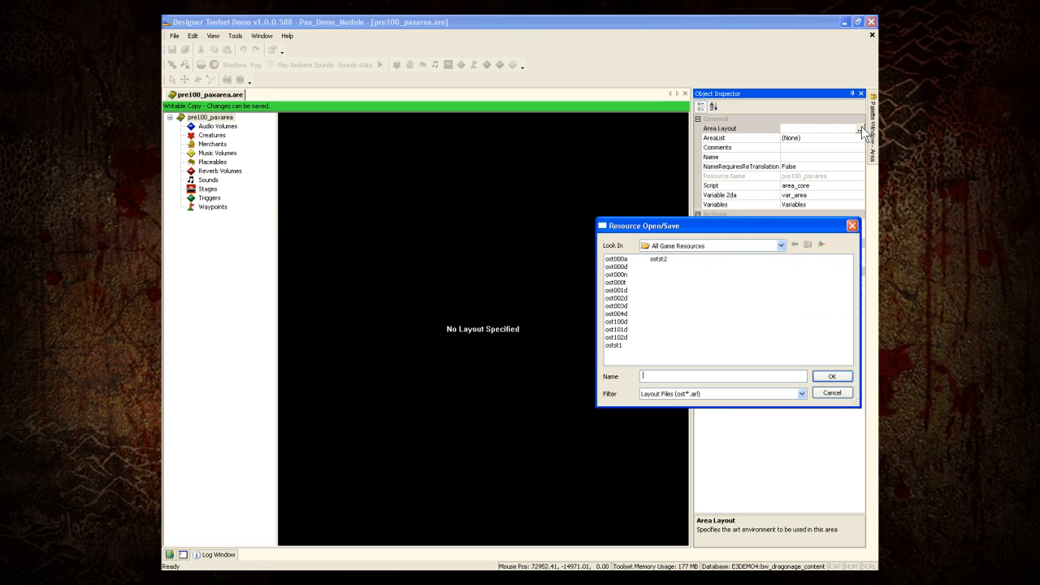
{"action": "double_click", "coordinate": [617, 283]}
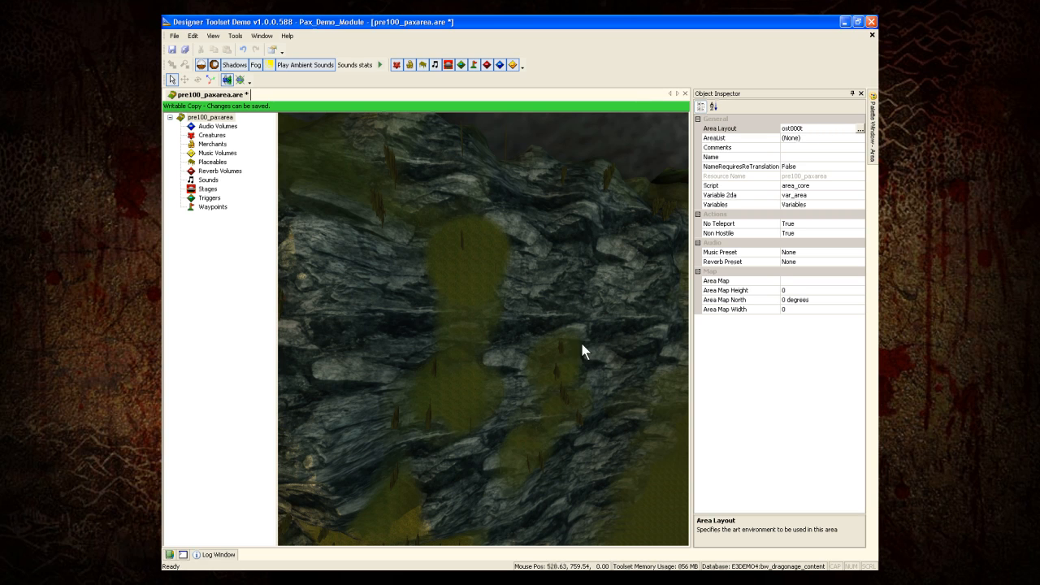
Examine the loaded layout, touring the ruins, bridge, walkway, hanging cages and campfire surroundings
{"action": "middle_click_drag", "start_coordinate": [571, 392], "coordinate": [503, 323]}
{"action": "middle_click_drag", "start_coordinate": [583, 459], "coordinate": [508, 248]}
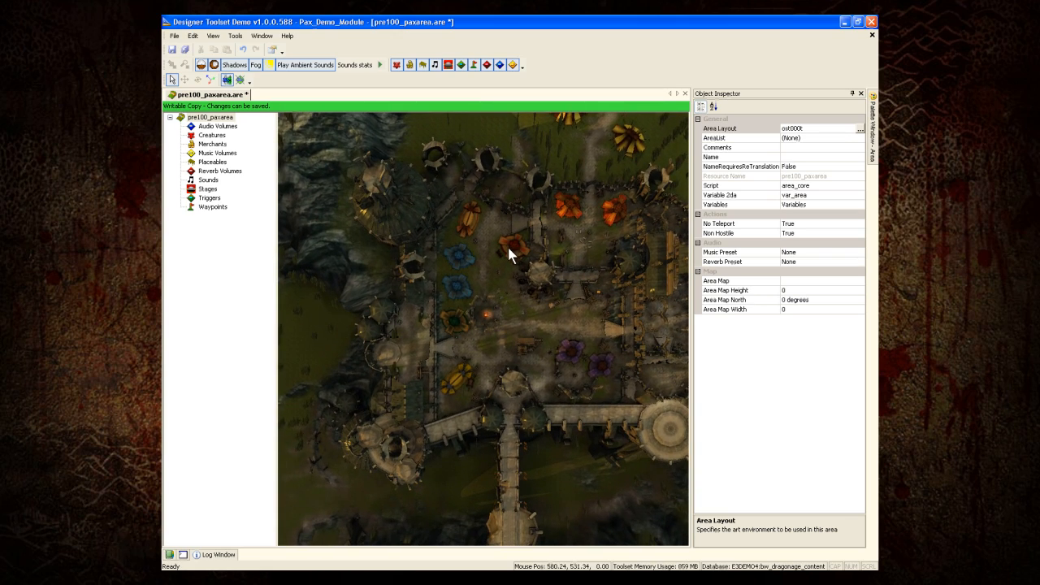
{"action": "scroll", "coordinate": [507, 245], "scroll_direction": "up", "scroll_amount": 3}
{"action": "middle_click_drag", "start_coordinate": [545, 320], "coordinate": [501, 315]}
{"action": "middle_click_drag", "start_coordinate": [589, 436], "coordinate": [499, 311]}
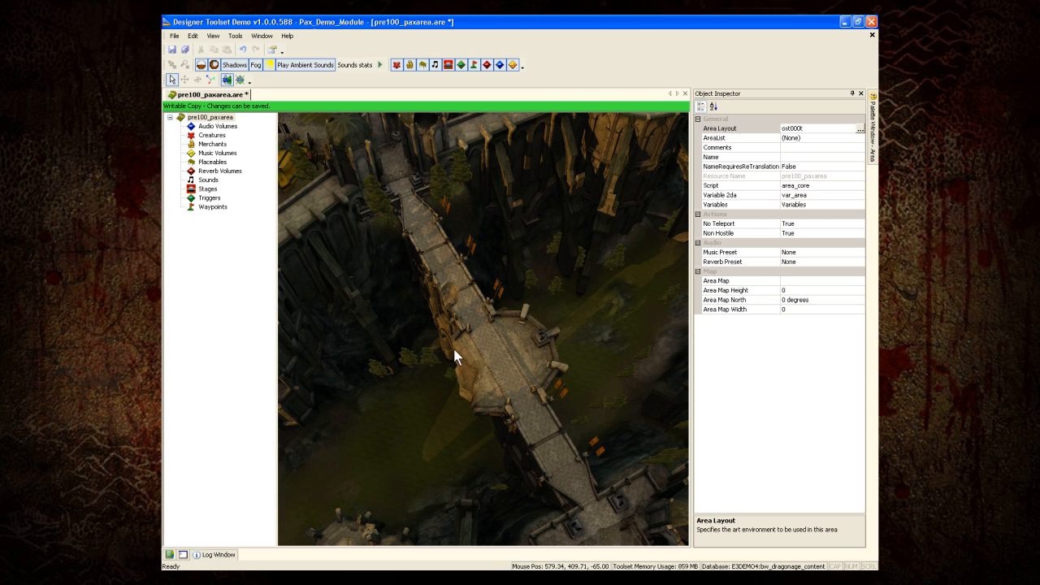
{"action": "middle_click_drag", "start_coordinate": [614, 459], "coordinate": [440, 397]}
{"action": "middle_click_drag", "start_coordinate": [581, 404], "coordinate": [385, 445]}
{"action": "middle_click_drag", "start_coordinate": [476, 443], "coordinate": [567, 379]}
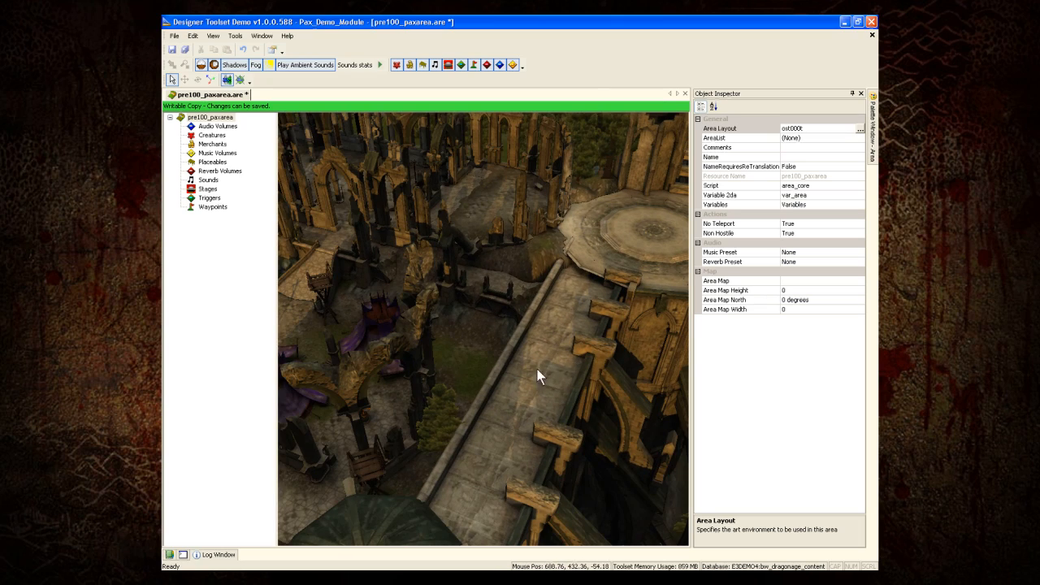
{"action": "middle_click_drag", "start_coordinate": [389, 341], "coordinate": [525, 437]}
{"action": "scroll", "coordinate": [571, 401], "scroll_direction": "up", "scroll_amount": 5}
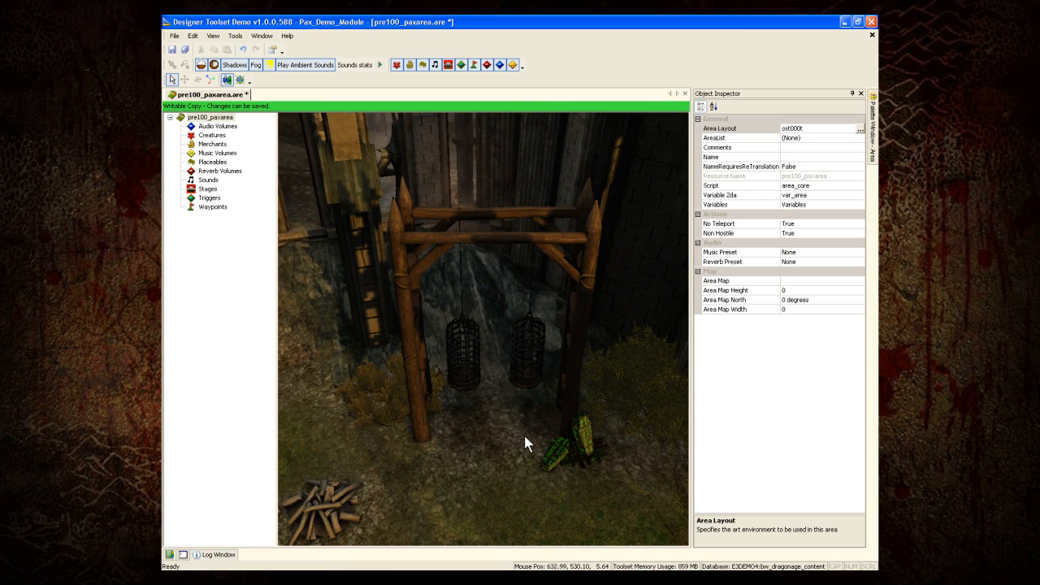
{"action": "scroll", "coordinate": [525, 437], "scroll_direction": "down", "scroll_amount": 6}
{"action": "middle_click_drag", "start_coordinate": [525, 437], "coordinate": [526, 348]}
{"action": "scroll", "coordinate": [587, 364], "scroll_direction": "up", "scroll_amount": 3}
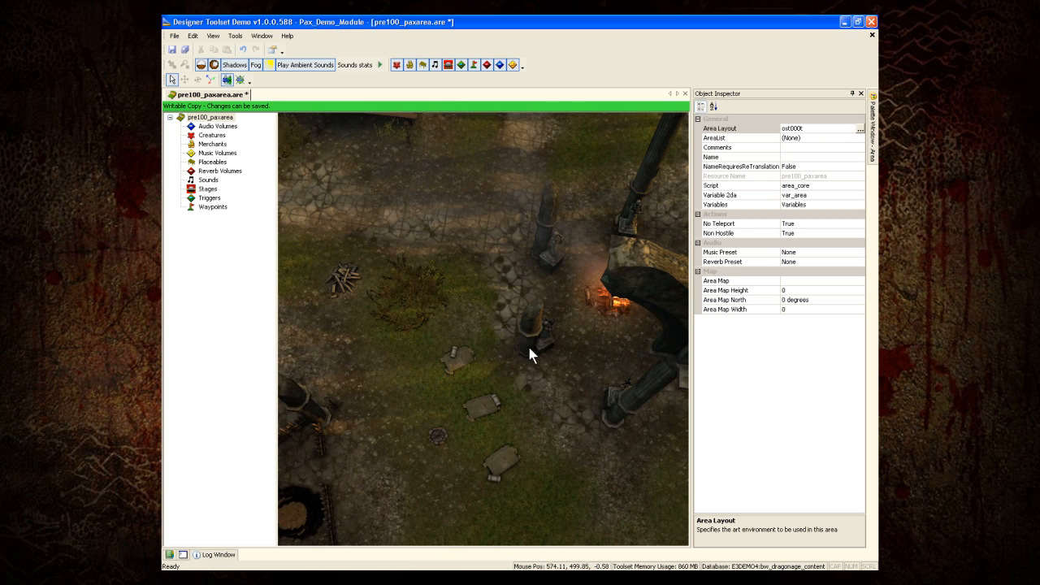
Set the area's Name to "Pax Demo Area"
{"action": "left_click", "coordinate": [788, 157]}
{"action": "type", "text": "Pax "}
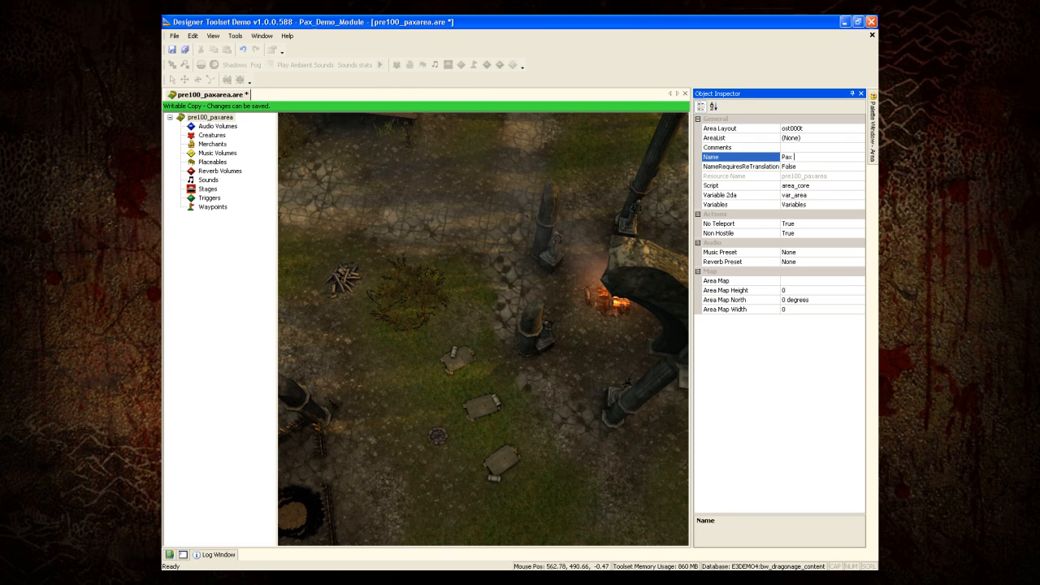
{"action": "type", "text": "Demo Area"}
{"action": "key", "text": "Return"}
Assign the pax000ar_area script as the area's event script
{"action": "left_click", "coordinate": [861, 185]}
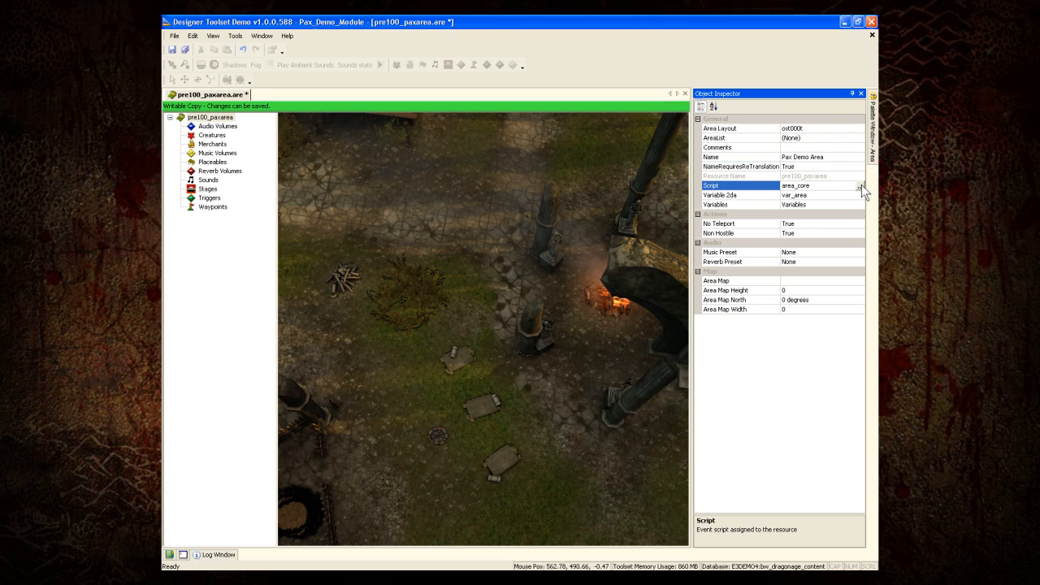
{"action": "left_click", "coordinate": [859, 186]}
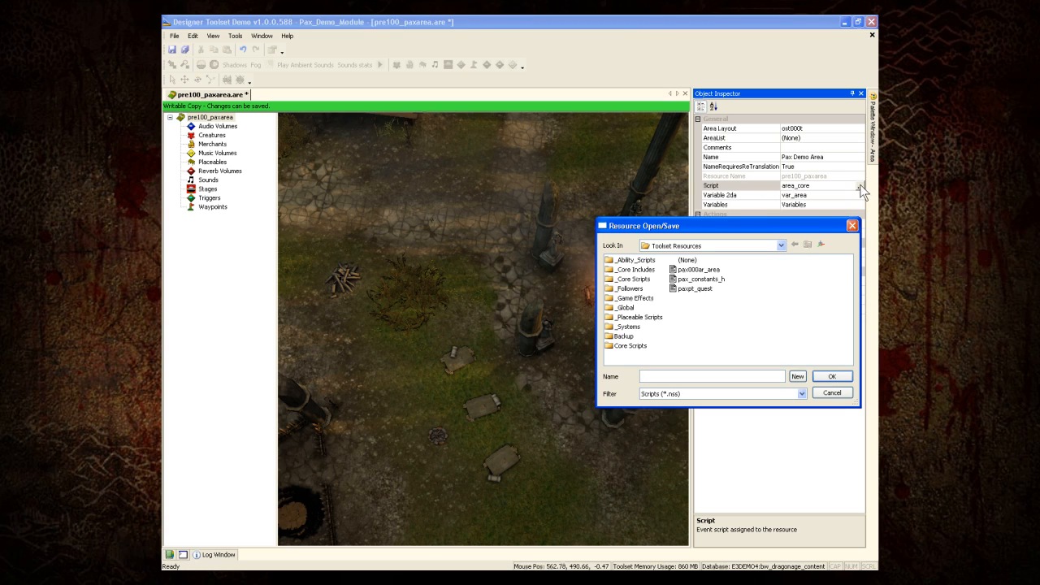
{"action": "left_click", "coordinate": [709, 271]}
{"action": "double_click", "coordinate": [707, 273]}
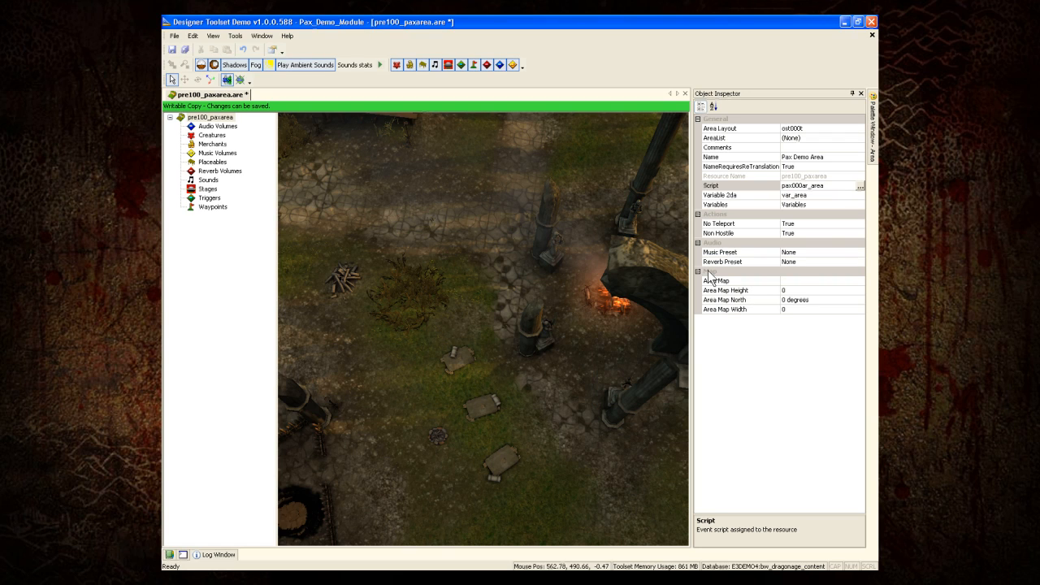
Set Area Map North to 270 degrees clockwise and save the area
{"action": "left_click", "coordinate": [859, 300]}
{"action": "left_click", "coordinate": [859, 300]}
{"action": "left_click", "coordinate": [829, 335]}
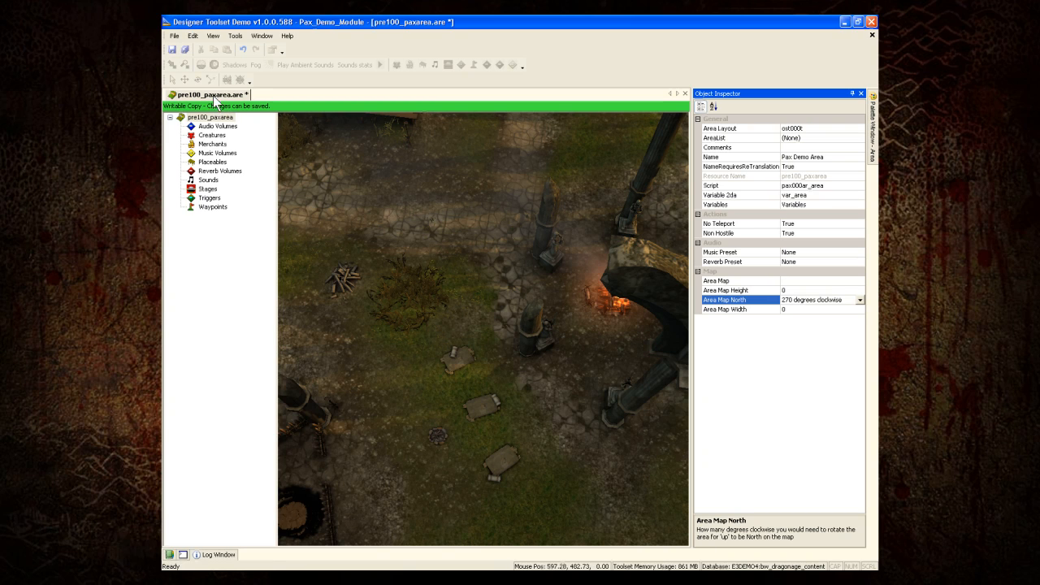
{"action": "left_click", "coordinate": [172, 49]}
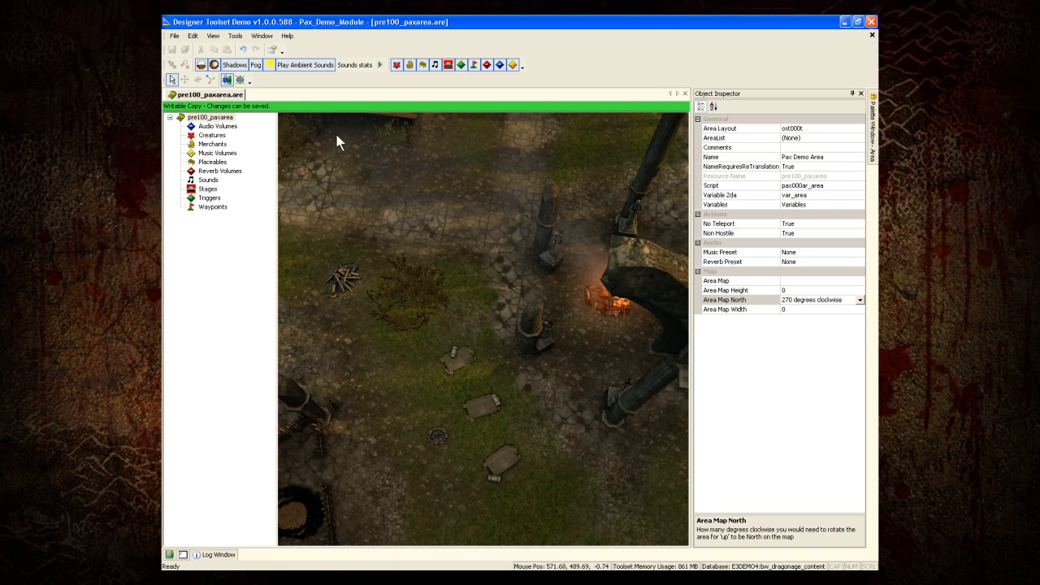
Set the Starting Area in the Export Options to pre100_paxarea and accept the settings
{"action": "left_click", "coordinate": [235, 37]}
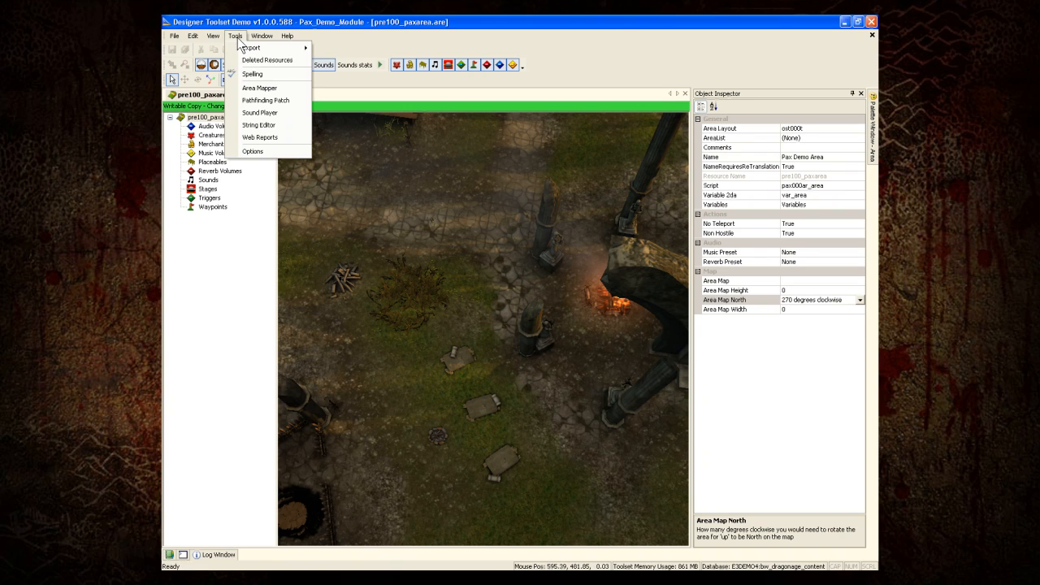
{"action": "mouse_move", "coordinate": [243, 47]}
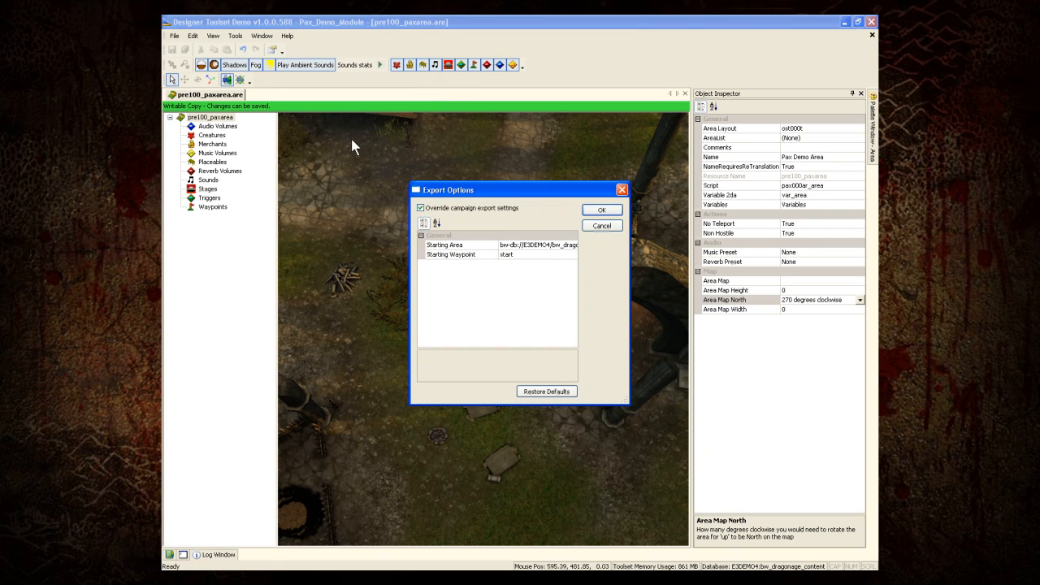
{"action": "left_click", "coordinate": [573, 246]}
{"action": "left_click", "coordinate": [573, 245]}
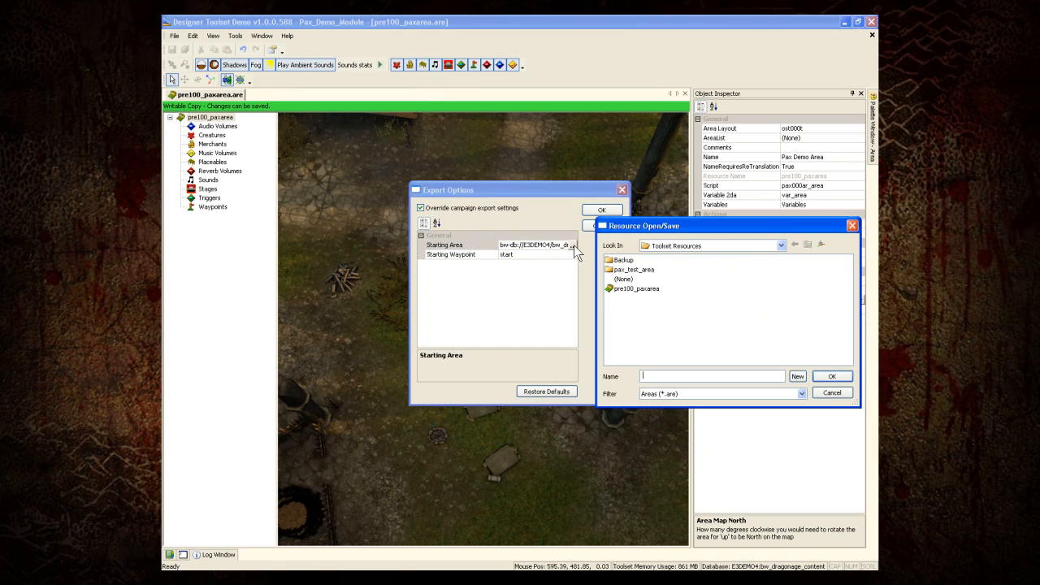
{"action": "double_click", "coordinate": [624, 289]}
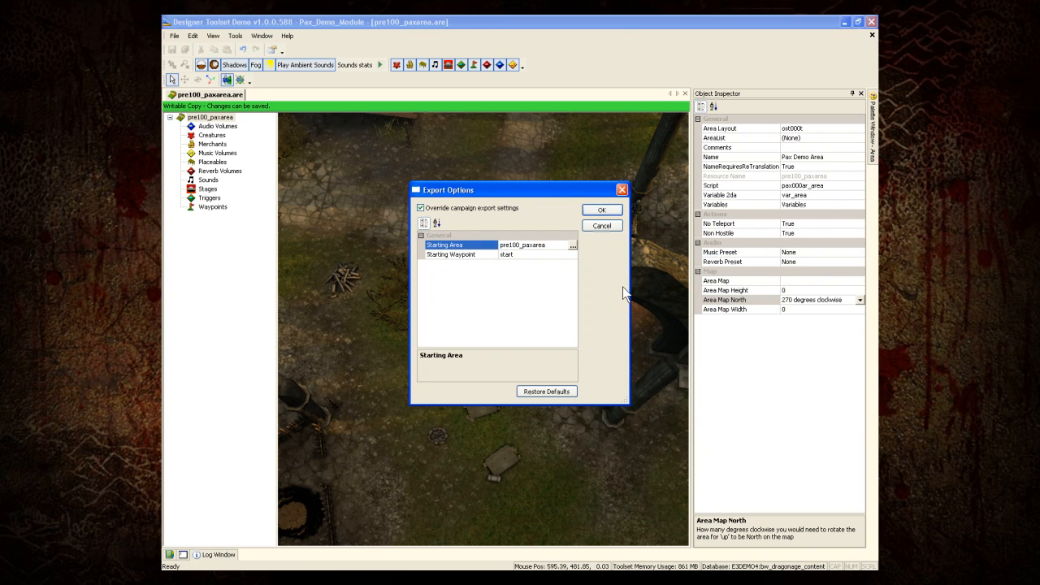
{"action": "left_click", "coordinate": [602, 209]}
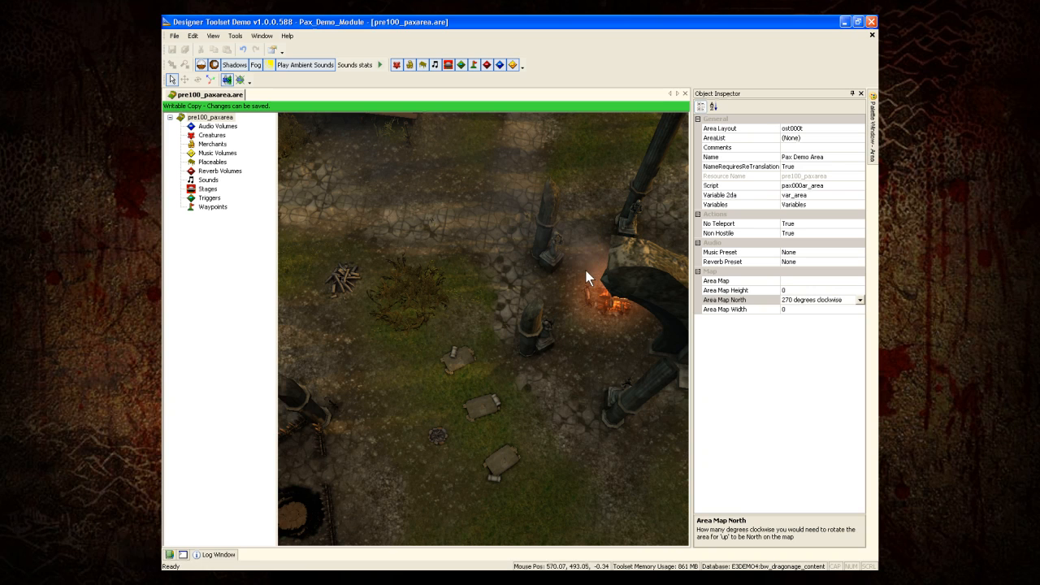
Insert a waypoint on the ground near the campfire at about 570.6, 501.4, oriented at about 177.4 degrees
{"action": "mouse_move", "coordinate": [575, 264]}
{"action": "middle_mouse_down"}
{"action": "mouse_move", "coordinate": [557, 254]}
{"action": "mouse_move", "coordinate": [564, 259]}
{"action": "middle_mouse_up"}
{"action": "scroll", "coordinate": [591, 353], "scroll_direction": "up", "scroll_amount": 3}
{"action": "scroll", "coordinate": [588, 350], "scroll_direction": "down", "scroll_amount": 2}
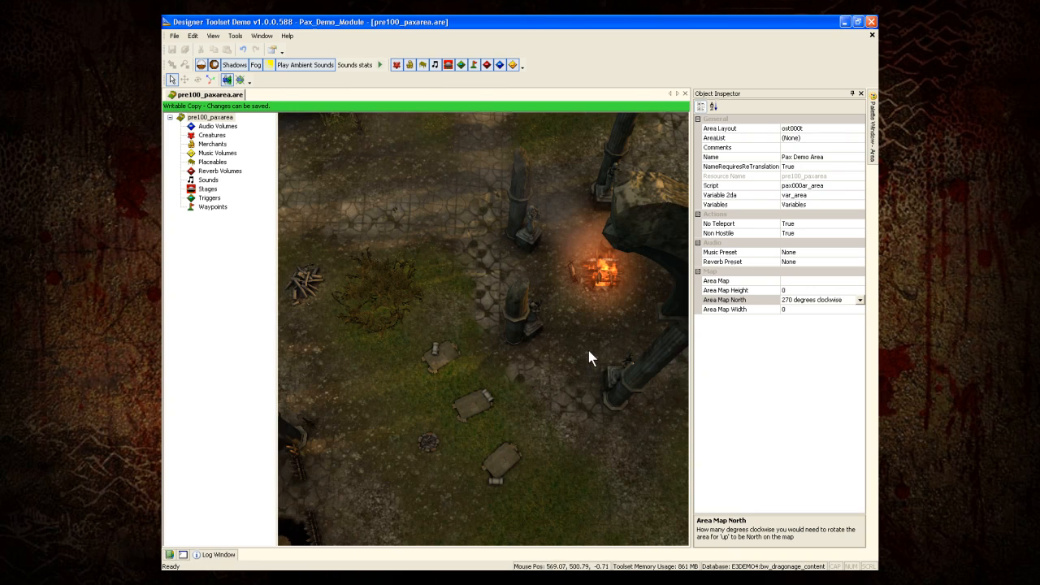
{"action": "right_click", "coordinate": [570, 365]}
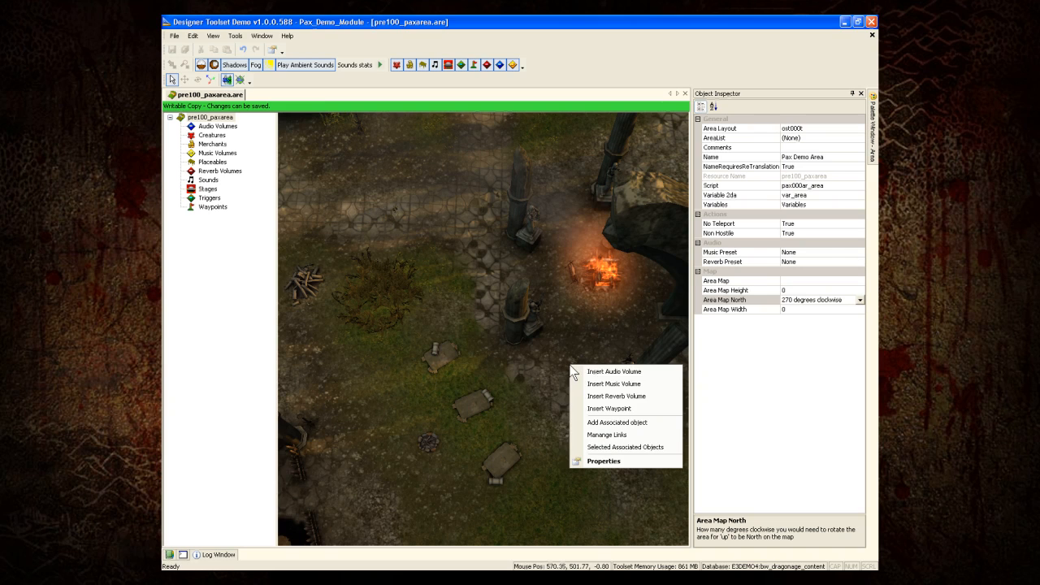
{"action": "left_click", "coordinate": [609, 408]}
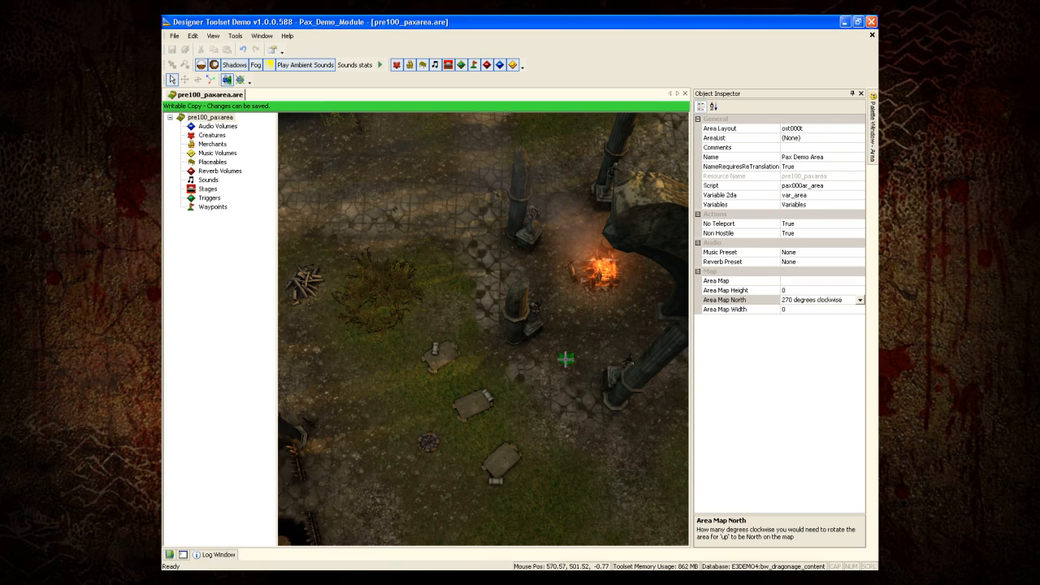
{"action": "left_click_drag", "start_coordinate": [567, 372], "coordinate": [607, 373]}
Set both the Tag and the Name of the new waypoint to "start"
{"action": "left_click", "coordinate": [765, 195]}
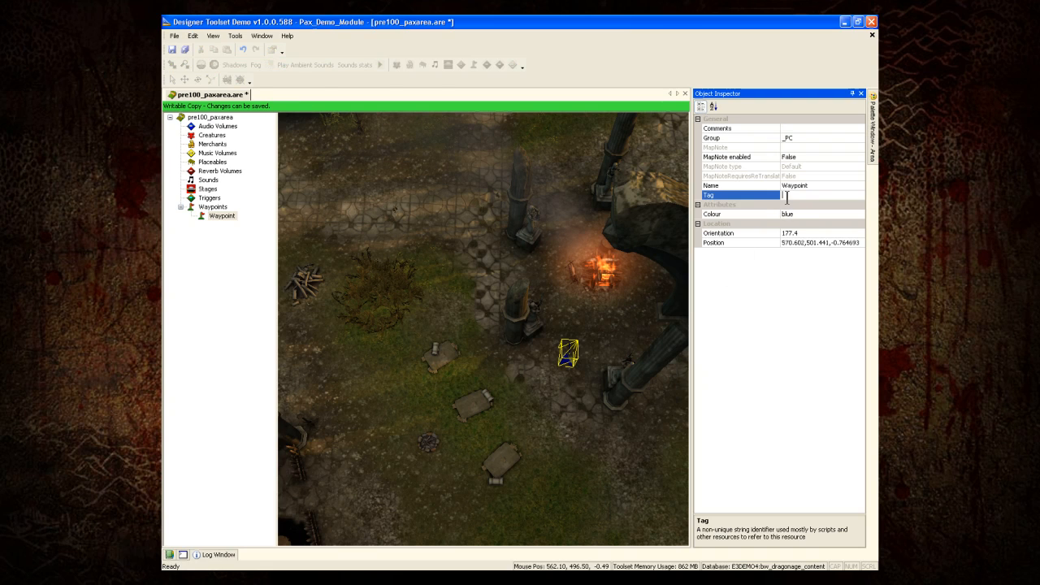
{"action": "type", "text": "start"}
{"action": "key", "text": "Return"}
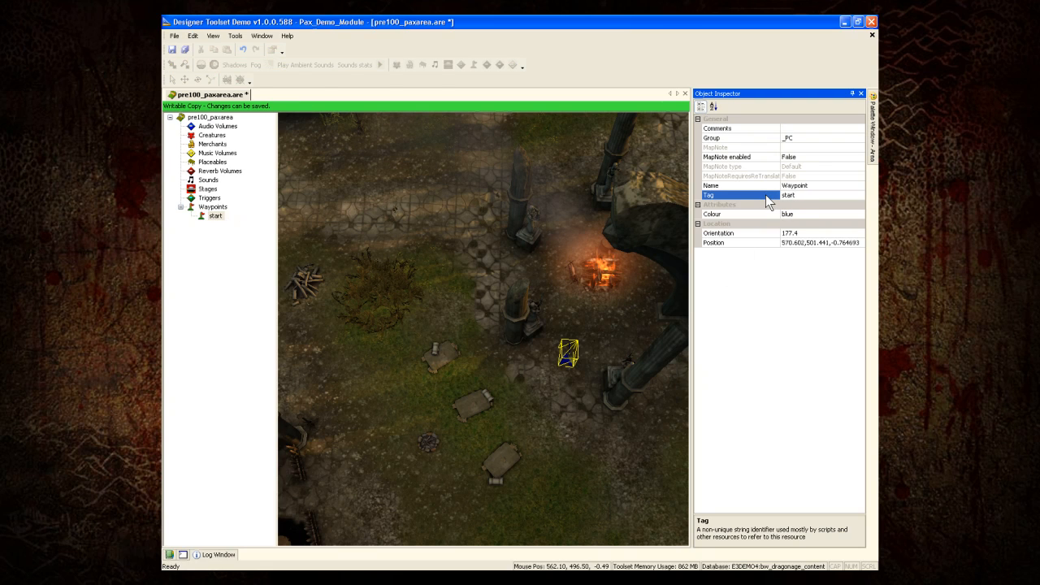
{"action": "left_click", "coordinate": [817, 186]}
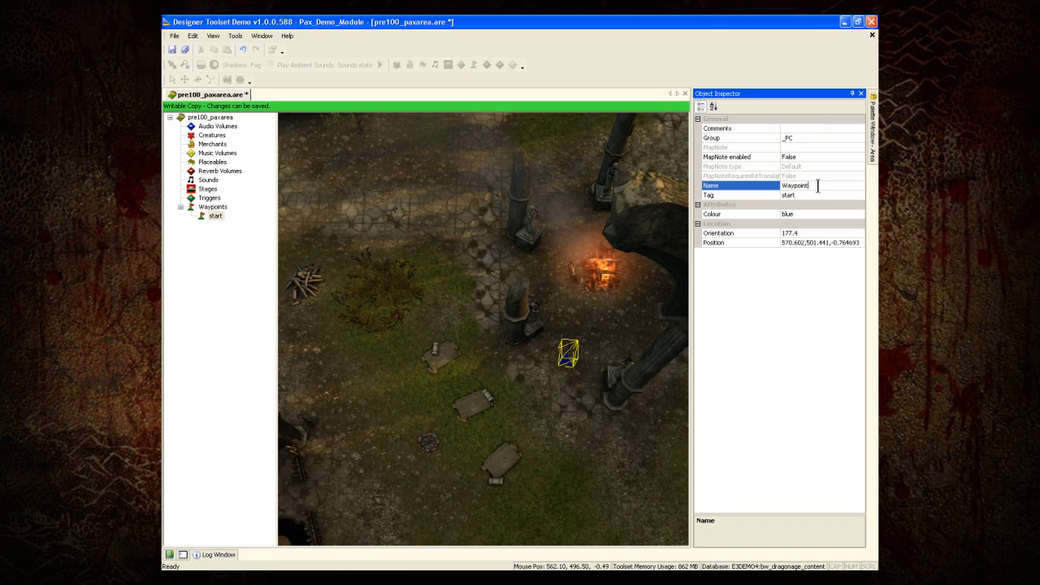
{"action": "type", "text": "start"}
Move the start waypoint to about 571.2, 502.3, turn it to about 167.4 degrees, and save the area
{"action": "middle_click_drag", "start_coordinate": [591, 336], "coordinate": [559, 304]}
{"action": "scroll", "coordinate": [557, 303], "scroll_direction": "up", "scroll_amount": 6}
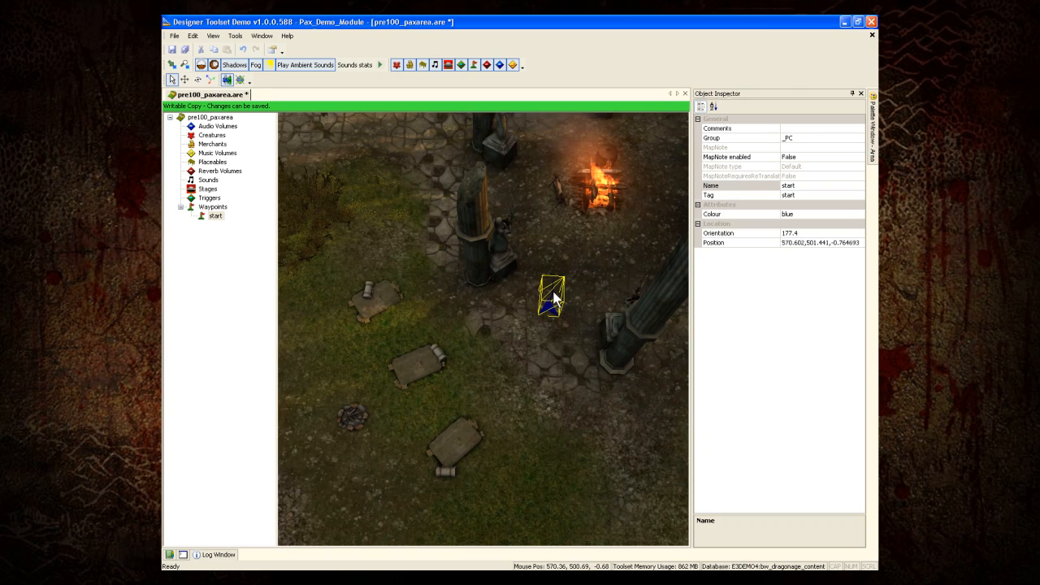
{"action": "middle_click_drag", "start_coordinate": [553, 292], "coordinate": [564, 295]}
{"action": "left_click_drag", "start_coordinate": [614, 280], "coordinate": [496, 393]}
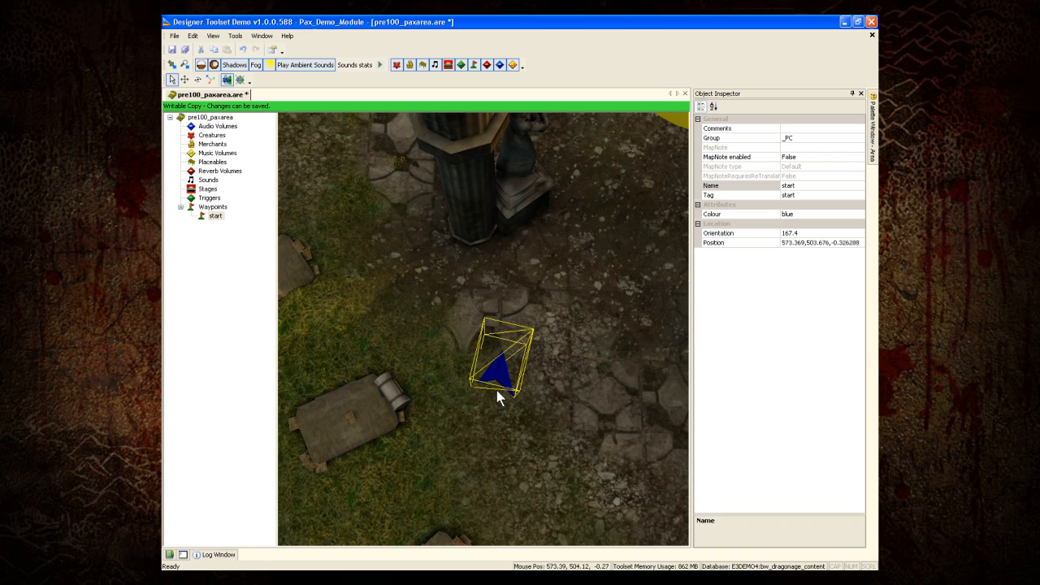
{"action": "scroll", "coordinate": [497, 392], "scroll_direction": "down", "scroll_amount": 5}
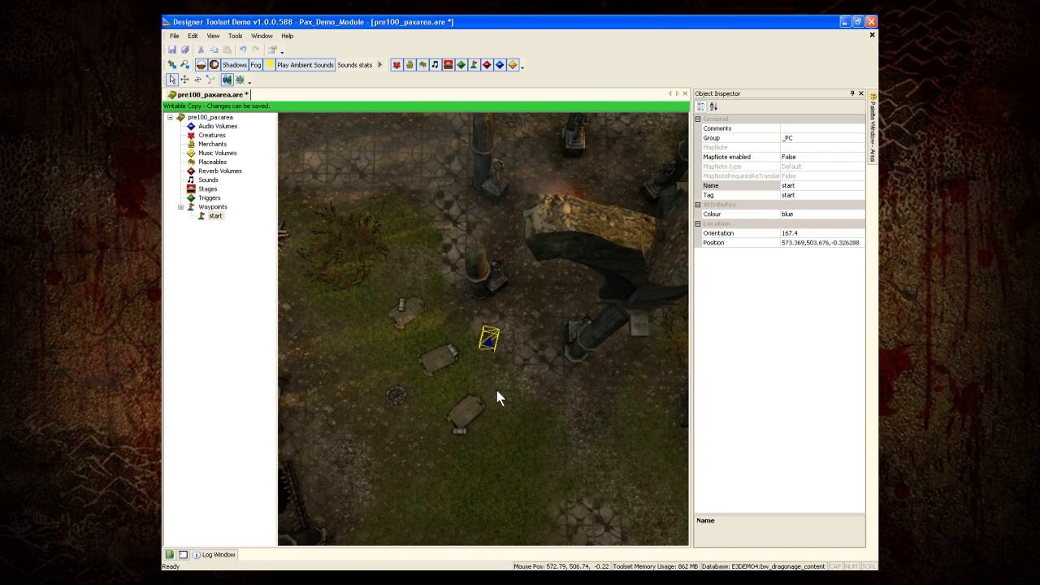
{"action": "left_click_drag", "start_coordinate": [517, 331], "coordinate": [524, 326]}
{"action": "key", "text": "ctrl+s"}
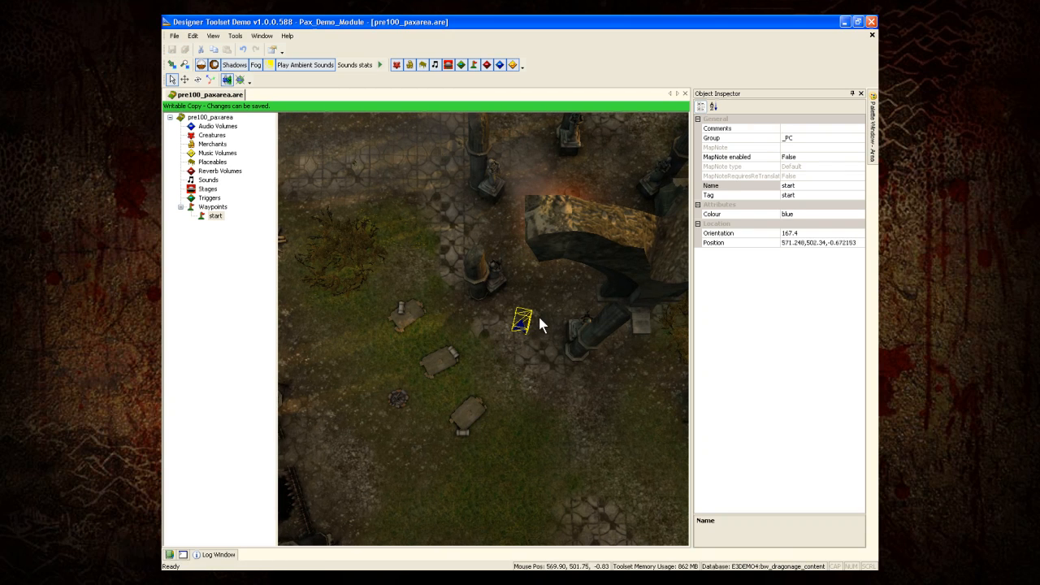
Rotate the start waypoint slightly to an orientation of about 169.9 degrees
{"action": "left_click_drag", "start_coordinate": [526, 325], "coordinate": [531, 325]}
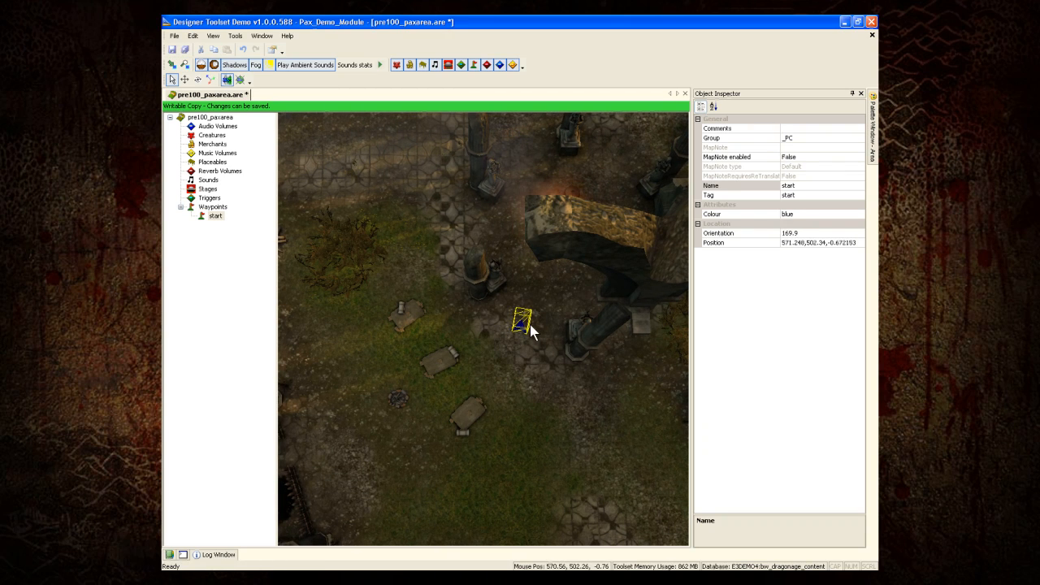
{"action": "middle_click_drag", "start_coordinate": [532, 328], "coordinate": [554, 318]}
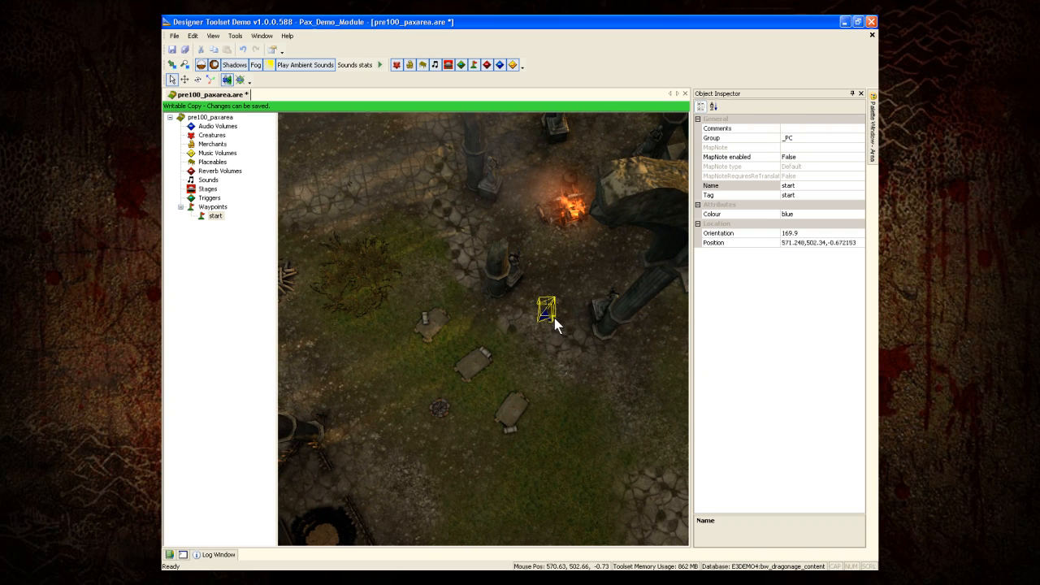